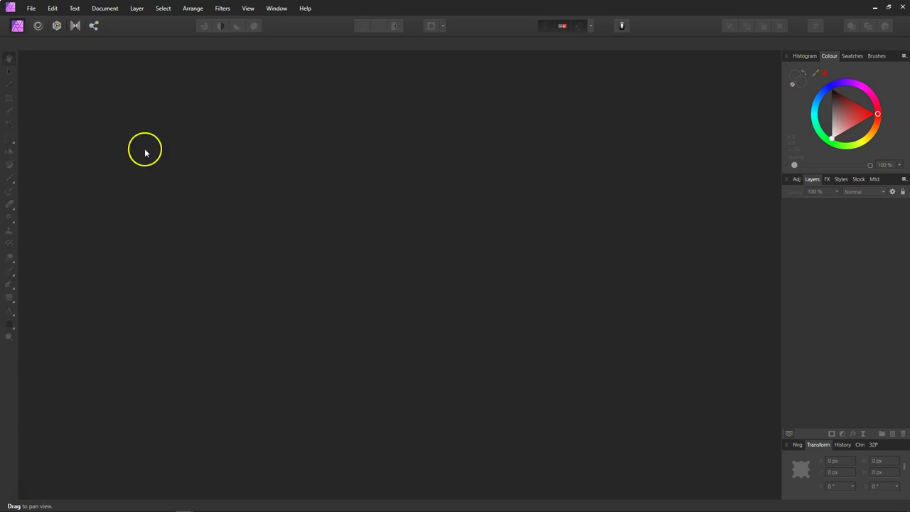
Step: Open the image file photomontage-1514218_1920.jpg through File > Open
click(33, 10)
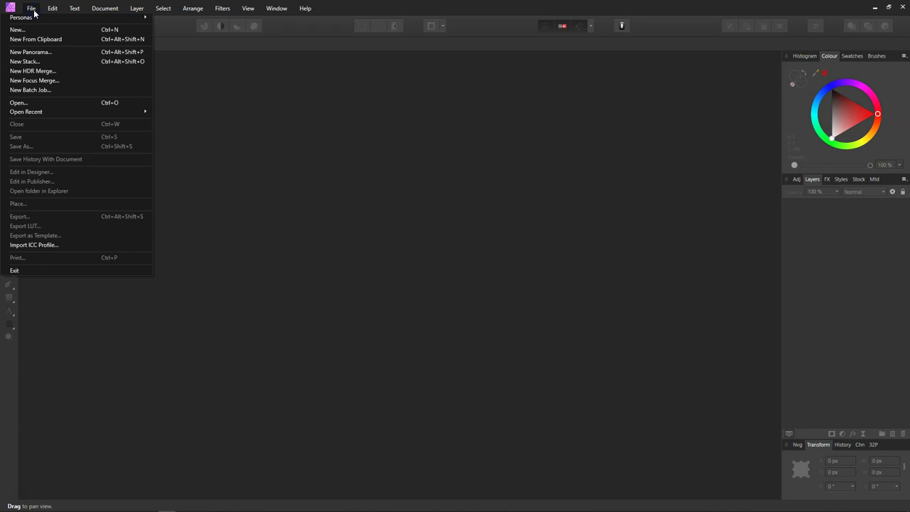
click(33, 105)
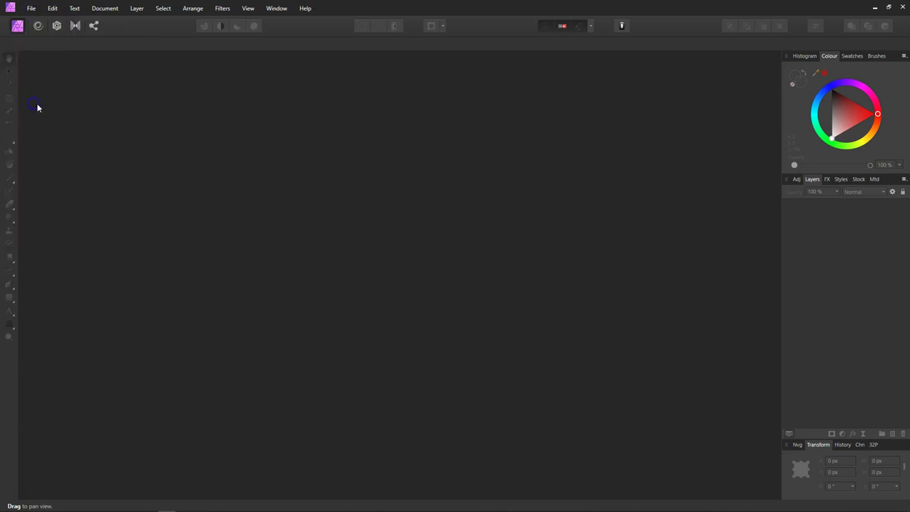
click(182, 66)
click(372, 242)
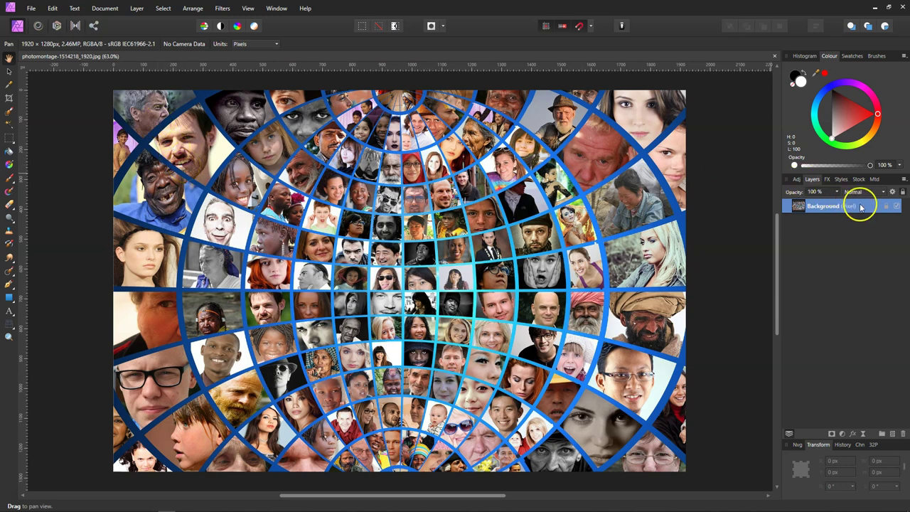
Step: Unlock the Background layer and add a Layer > New Live Filter Layer > Blur > Field Blur
click(885, 207)
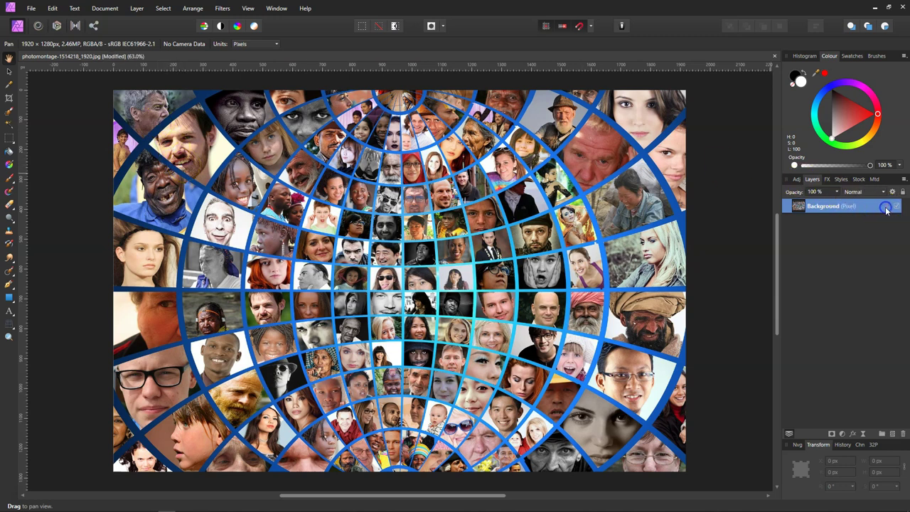
click(137, 9)
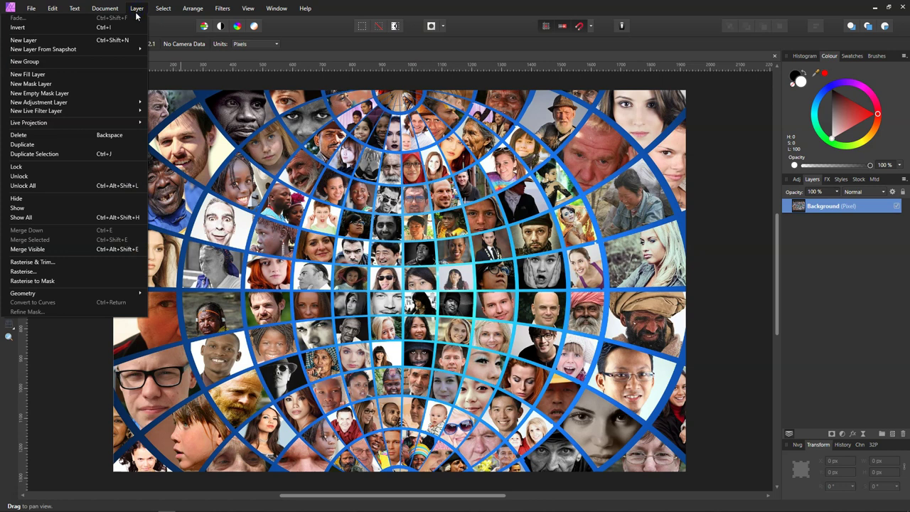
mouse_move(110, 110)
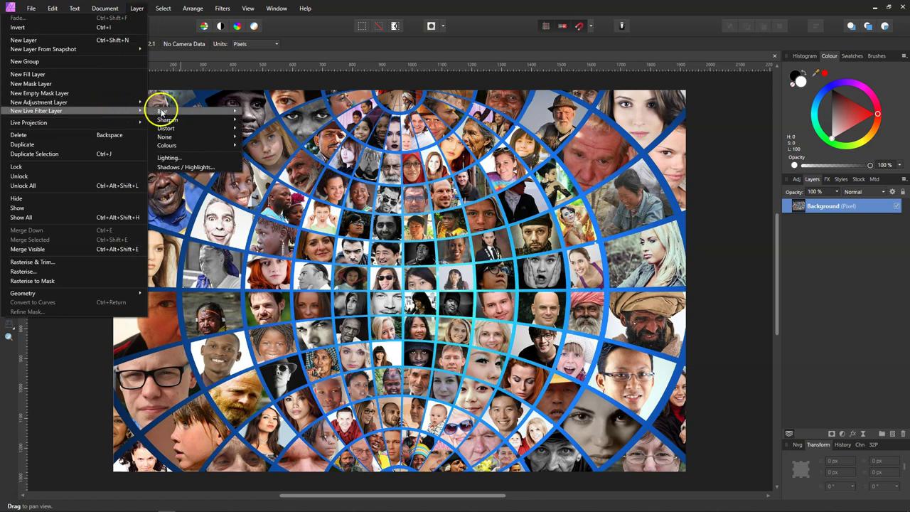
mouse_move(162, 112)
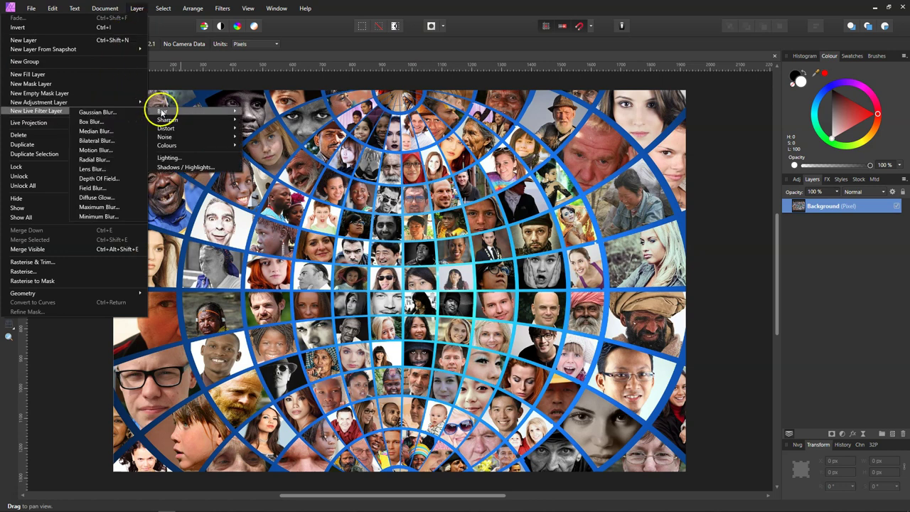
click(100, 188)
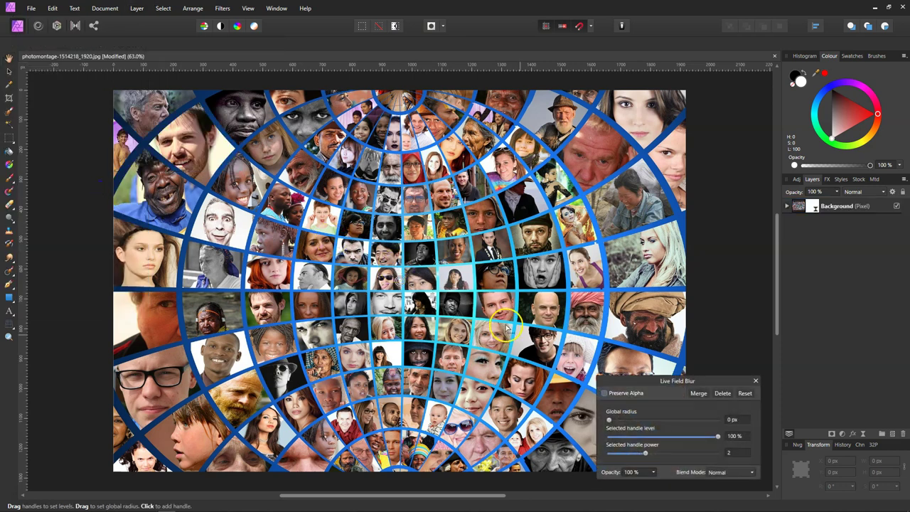
Step: Nudge the blur handle up, test Global radius at 100 px, return to 0 px, disable Preserve Alpha
drag(400, 280, 402, 281)
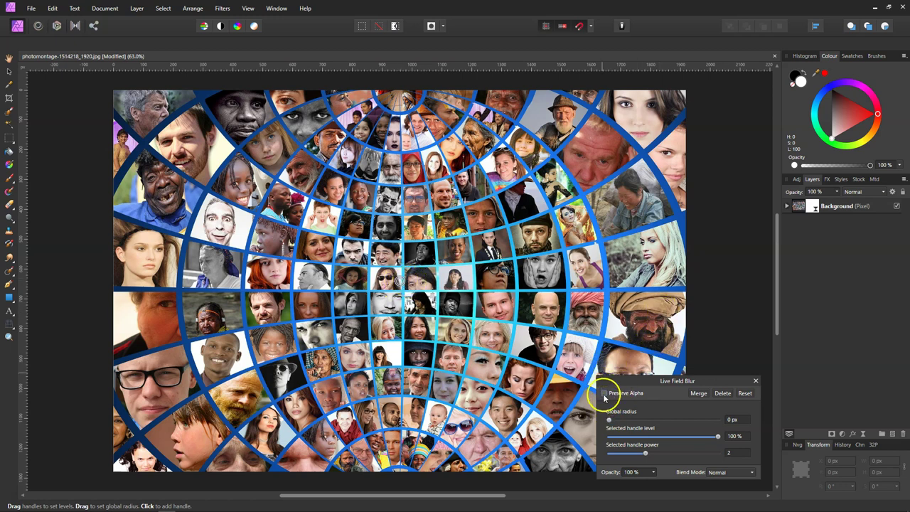
drag(608, 420, 734, 417)
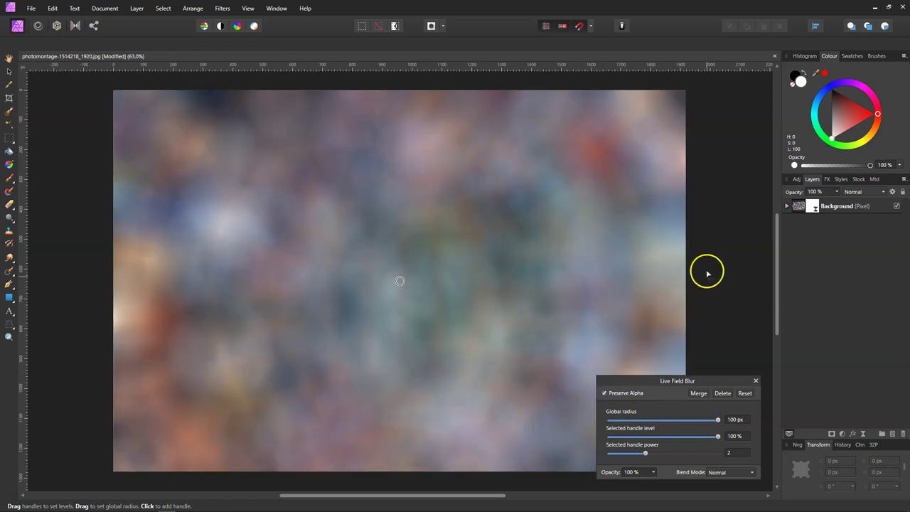
mouse_move(715, 419)
mouse_down()
mouse_move(608, 425)
mouse_move(728, 420)
mouse_up()
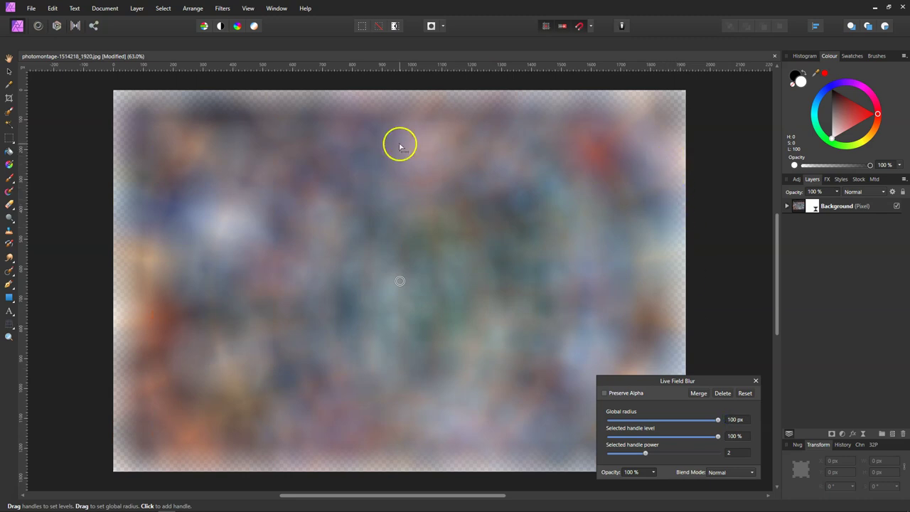
drag(716, 419, 599, 412)
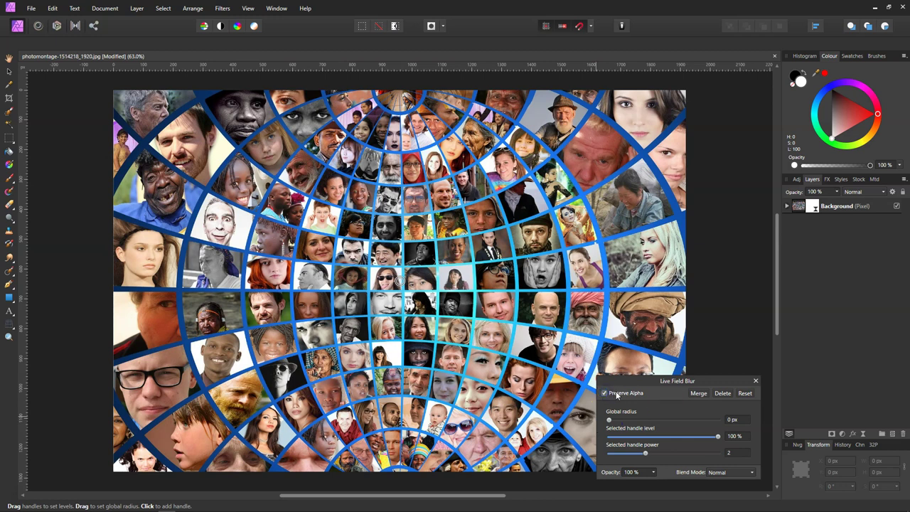
click(605, 393)
Step: Delete the Live Field Blur layer and choose Filters > Blur > Field Blur for the Background layer
click(723, 393)
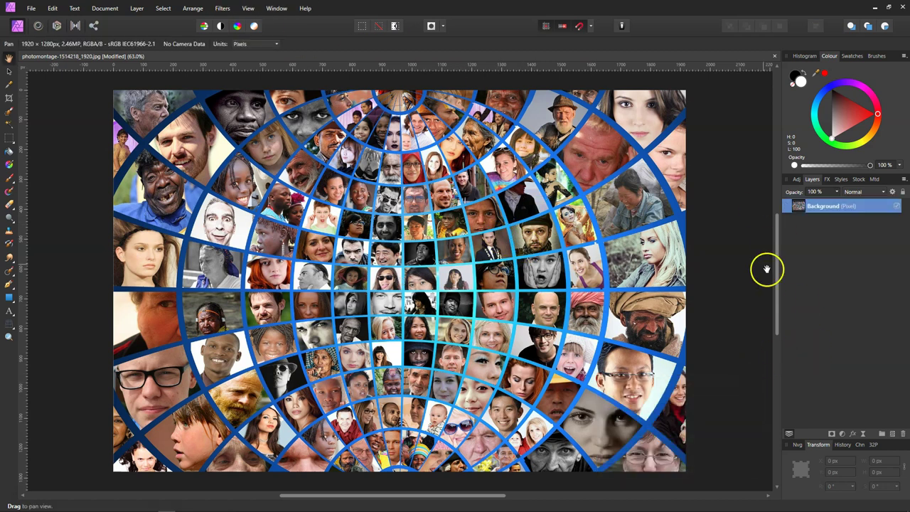
click(220, 8)
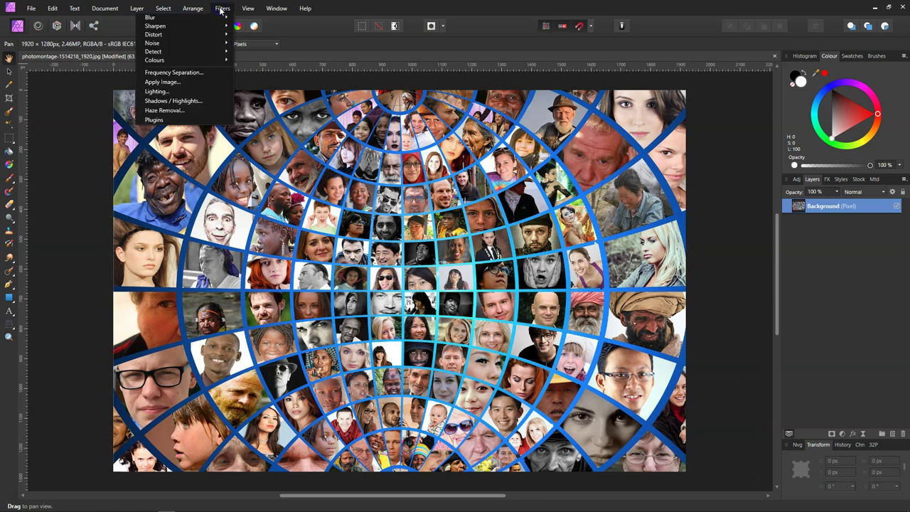
mouse_move(183, 17)
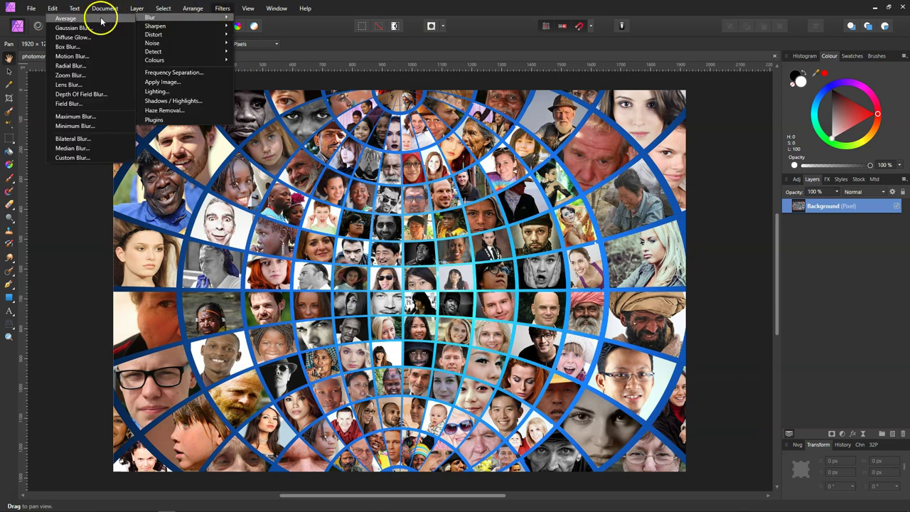
click(70, 104)
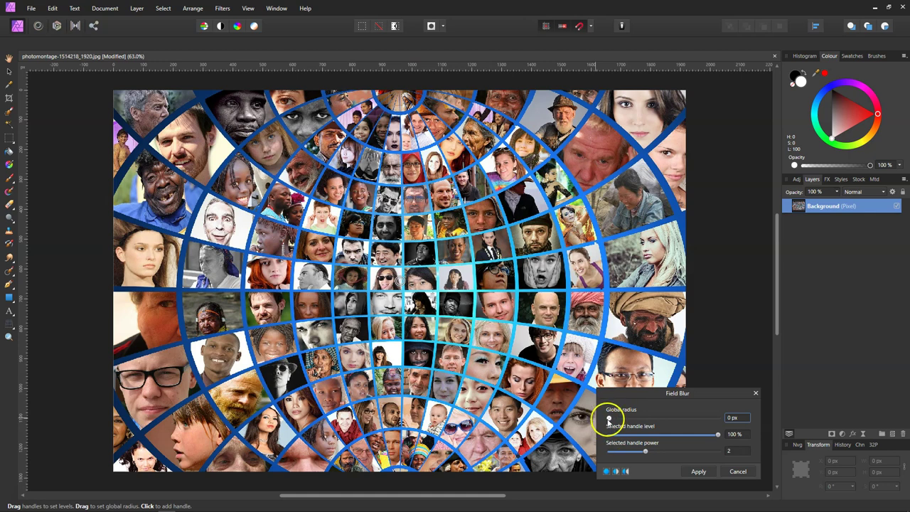
Step: Try Global radius at 100 and 86.7 px, settling on 38.3 px
mouse_move(609, 417)
mouse_down()
mouse_move(748, 424)
mouse_move(608, 428)
mouse_up()
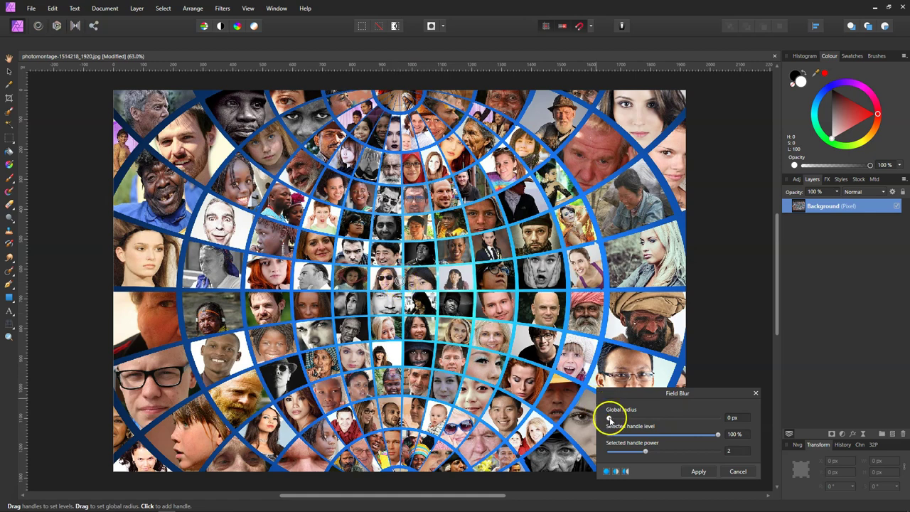
mouse_move(610, 419)
mouse_down()
mouse_move(717, 420)
mouse_move(609, 420)
mouse_up()
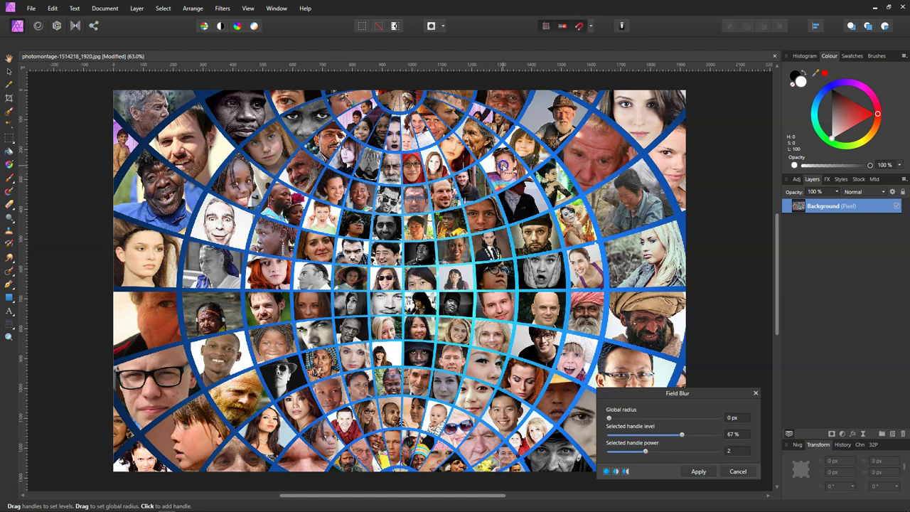
mouse_move(608, 417)
mouse_down()
mouse_move(651, 418)
mouse_move(632, 434)
mouse_move(609, 434)
mouse_up()
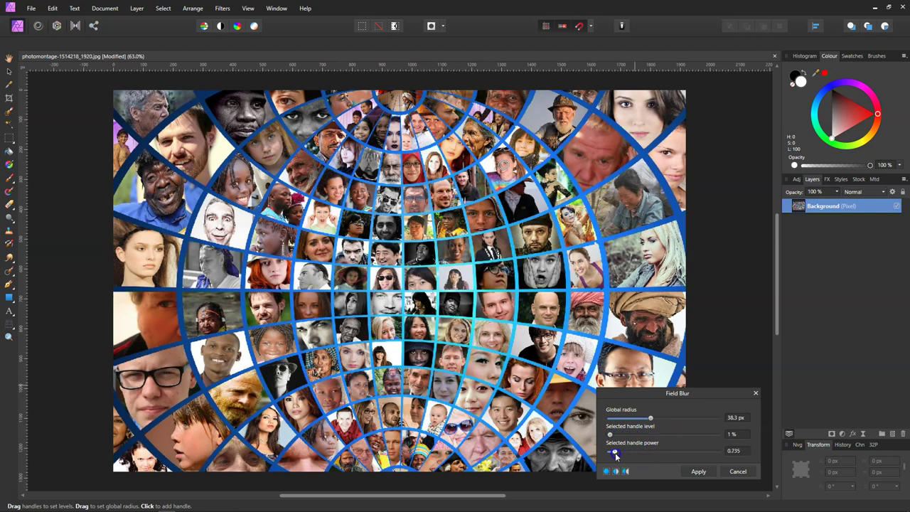
Step: Tune the blur handle's power and level, trying power 5 and levels of 21–31%
drag(610, 452, 718, 451)
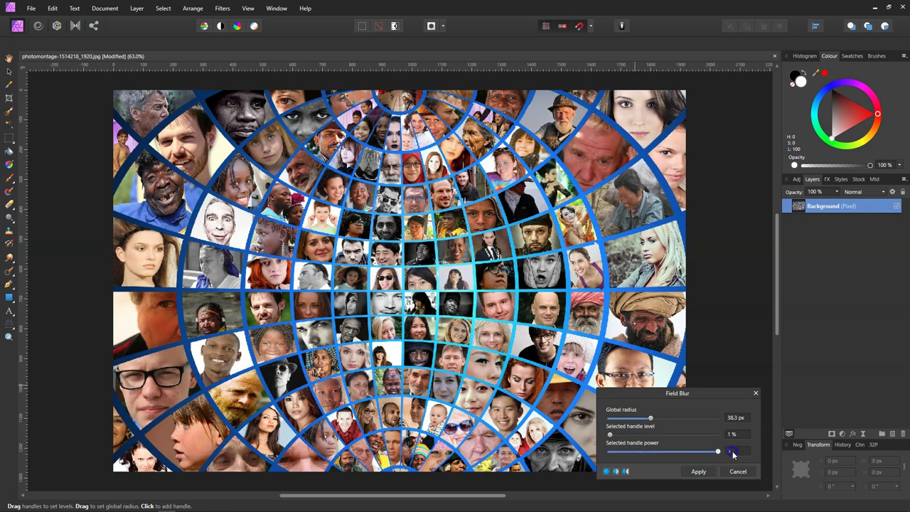
mouse_move(609, 434)
mouse_down()
mouse_move(687, 436)
mouse_move(619, 436)
mouse_up()
click(503, 167)
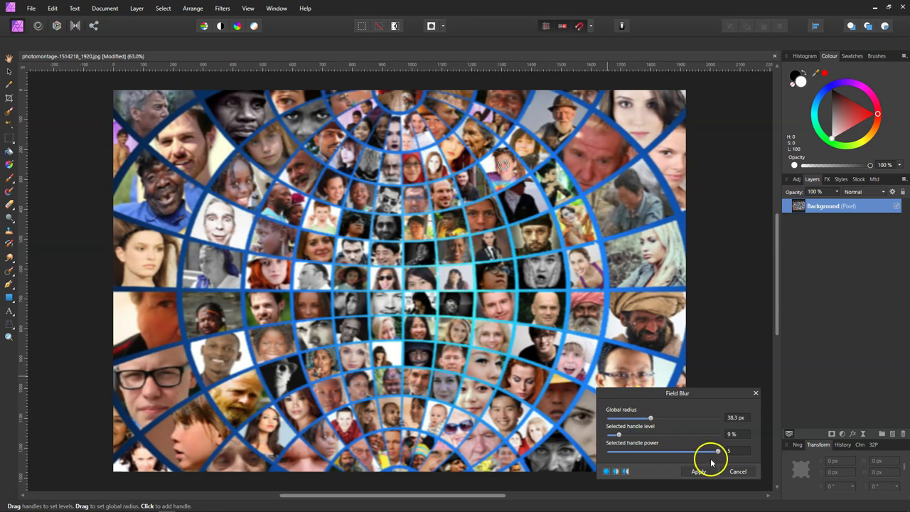
drag(720, 450, 619, 436)
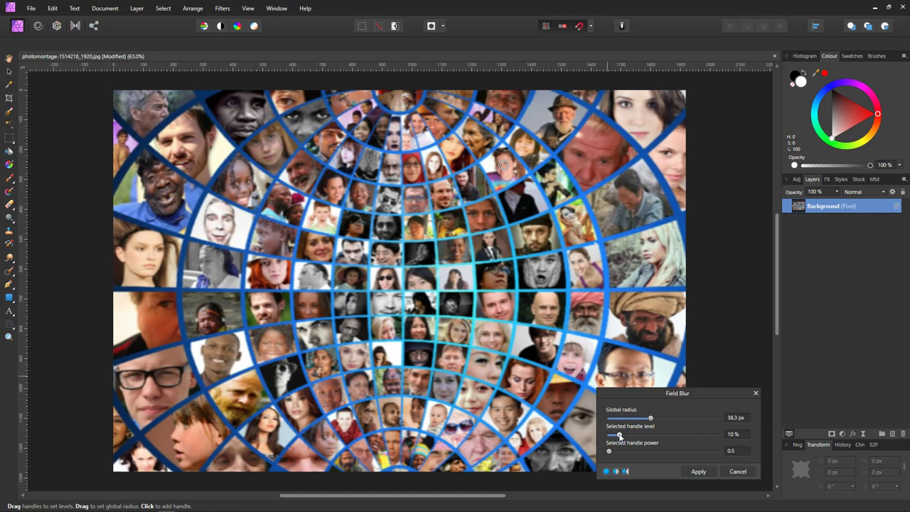
Step: Add blur handles near the collage centre and on the lower-left and lower-right faces
click(445, 310)
click(497, 191)
click(265, 346)
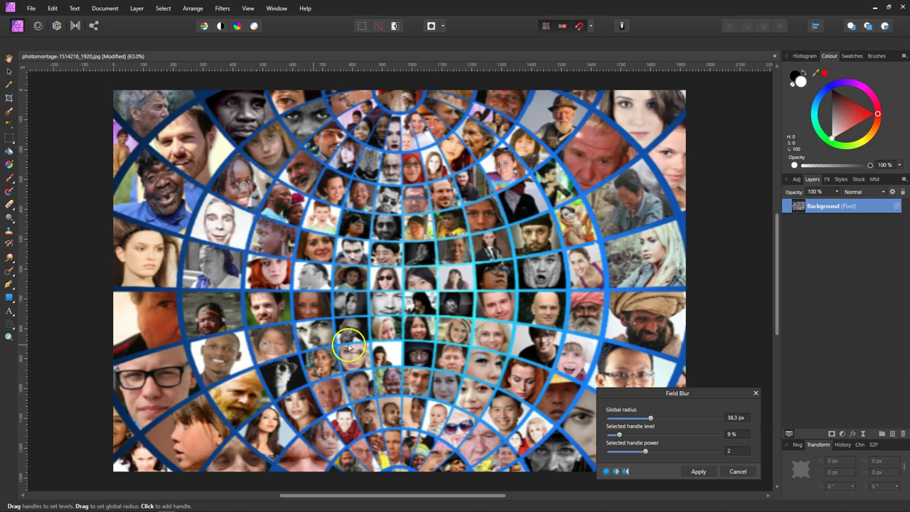
click(534, 350)
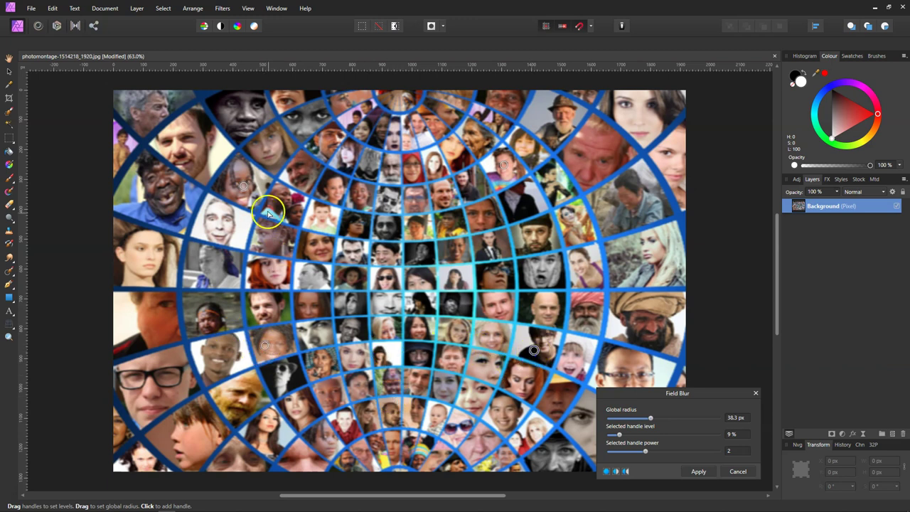
Step: Select the upper-left handle and reduce its falloff power
click(243, 187)
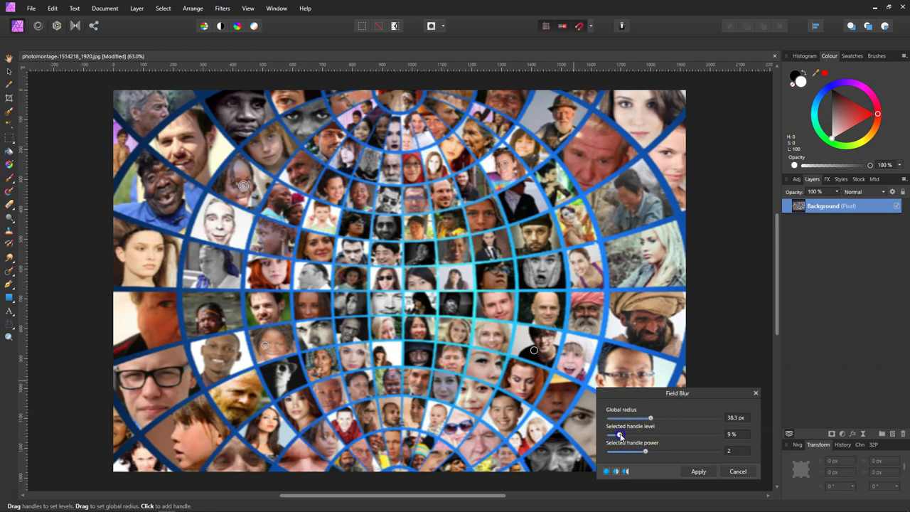
click(644, 452)
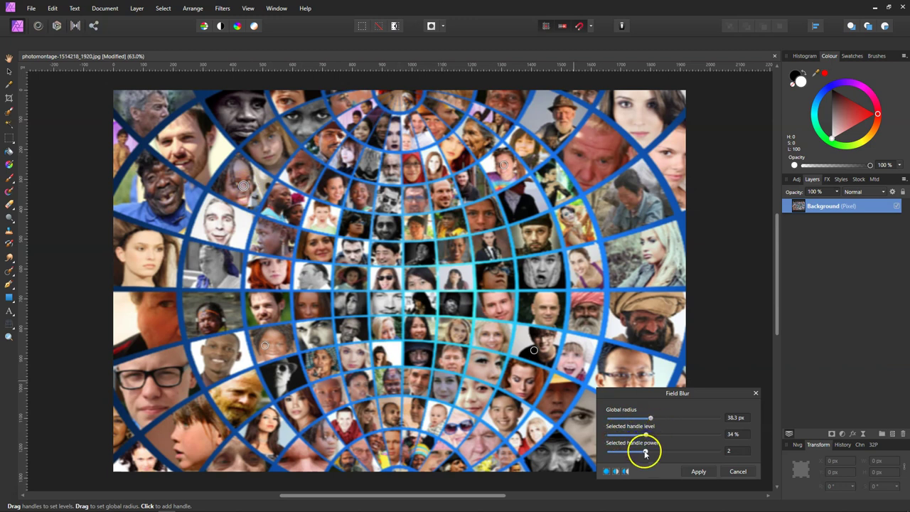
drag(633, 453, 655, 436)
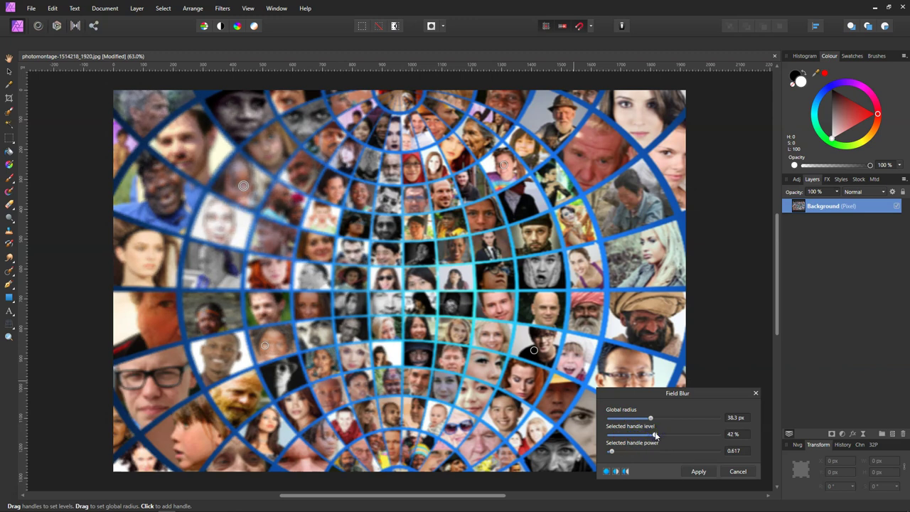
Step: Select the top handle and remove its blur by setting its level to 0%
click(504, 165)
click(623, 411)
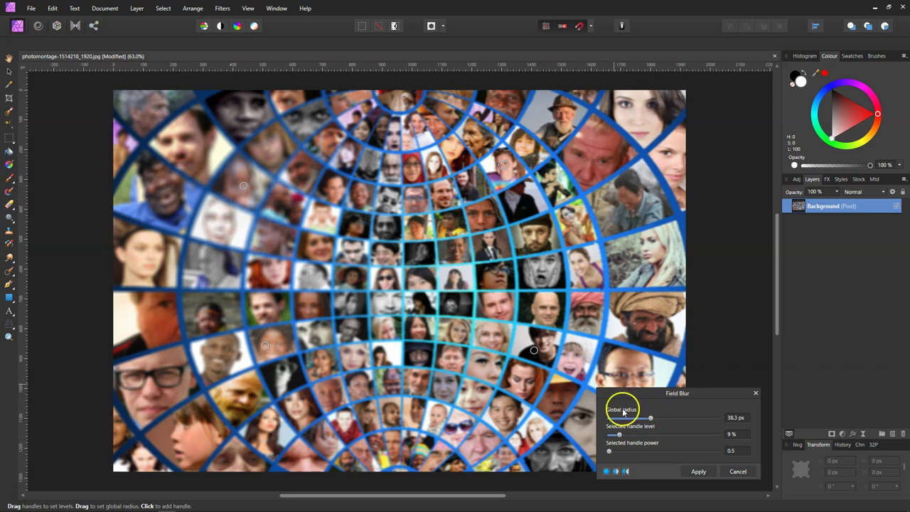
click(619, 434)
drag(619, 434, 608, 435)
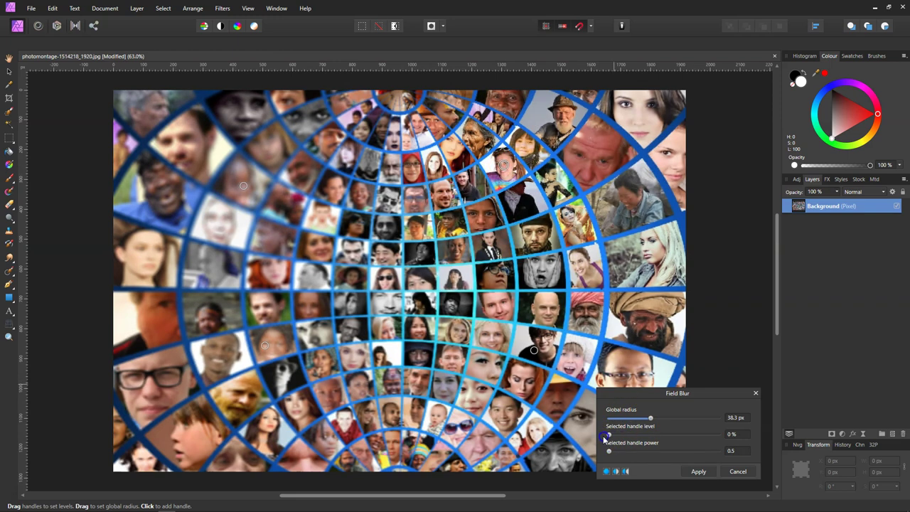
click(535, 349)
Step: On the lower handle, raise the level to 100%, lower power slightly, then ease level to 66%
click(623, 441)
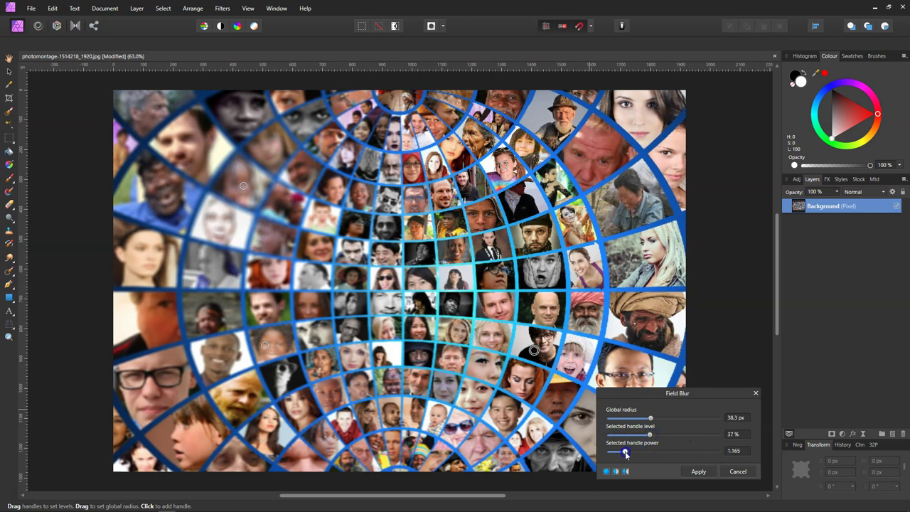
drag(625, 455, 637, 434)
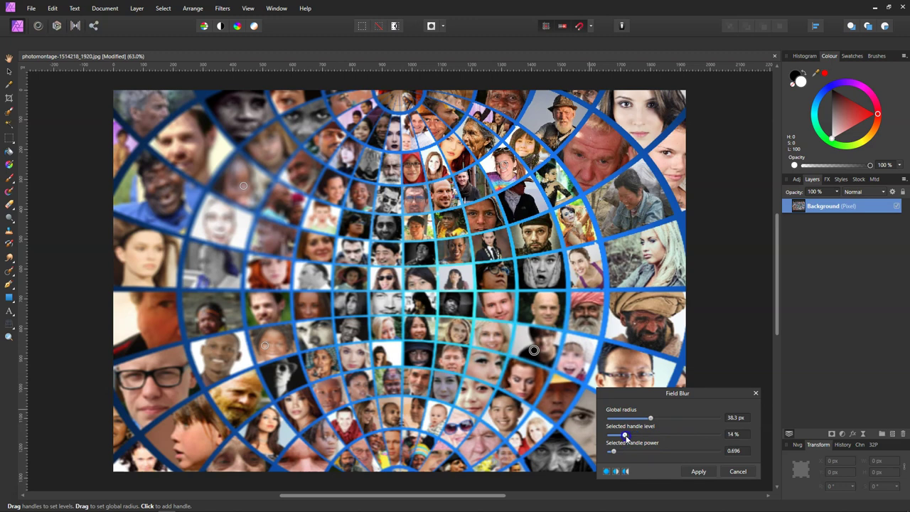
drag(638, 436, 720, 433)
drag(613, 450, 613, 452)
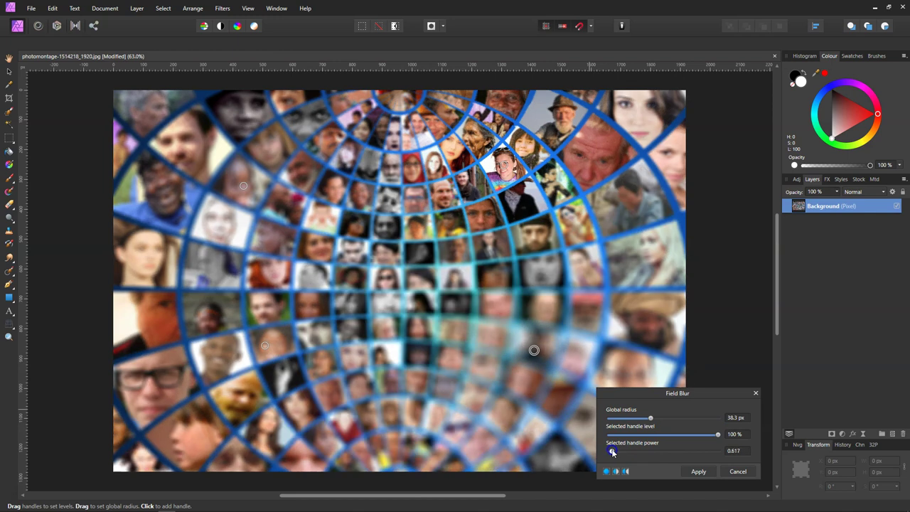
drag(716, 434, 680, 436)
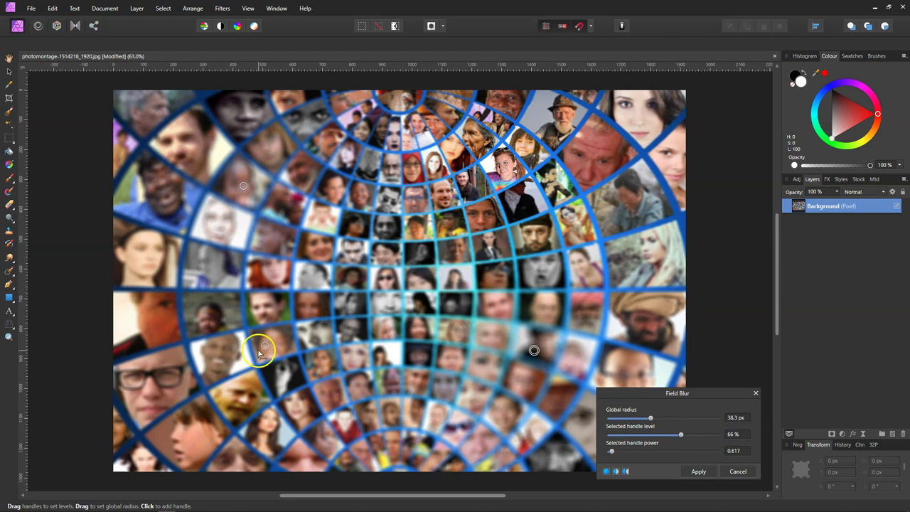
Step: Give the lower-left handle a 66% level and fine-tune its power to about 0.52
click(265, 344)
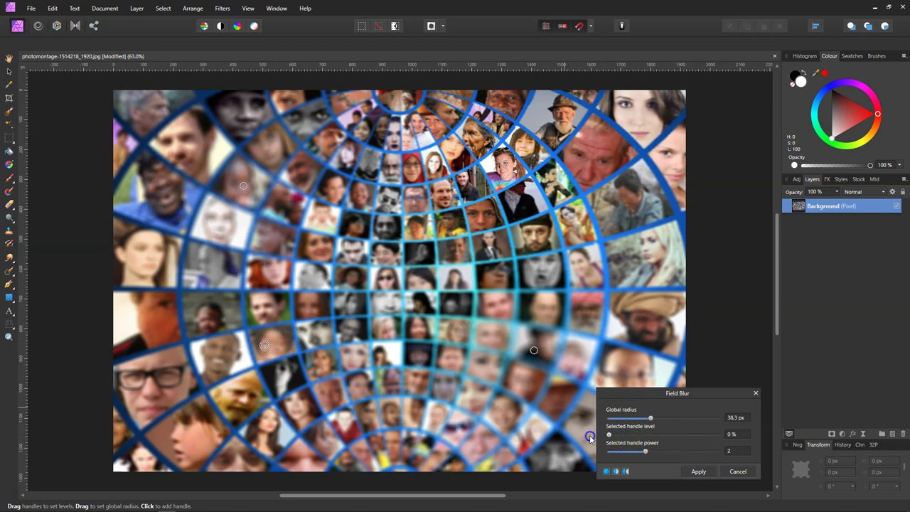
drag(646, 450, 609, 451)
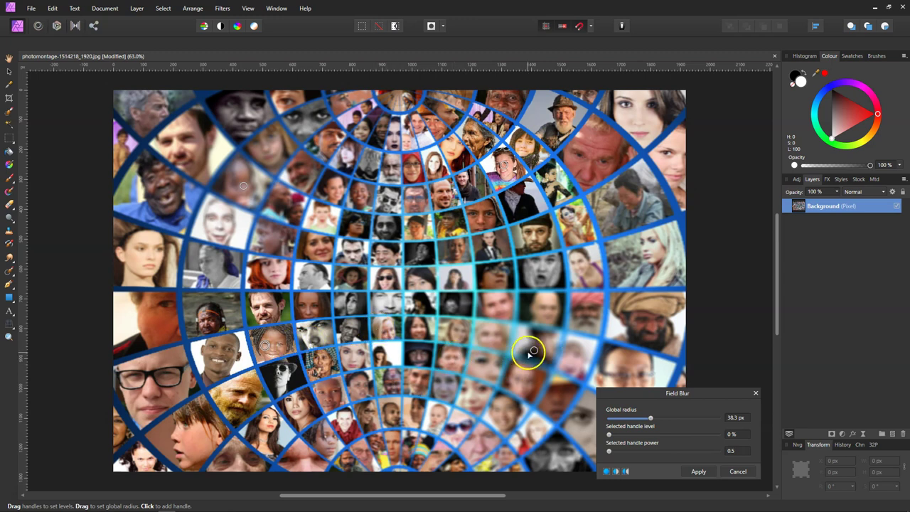
drag(529, 352, 538, 349)
drag(609, 449, 612, 453)
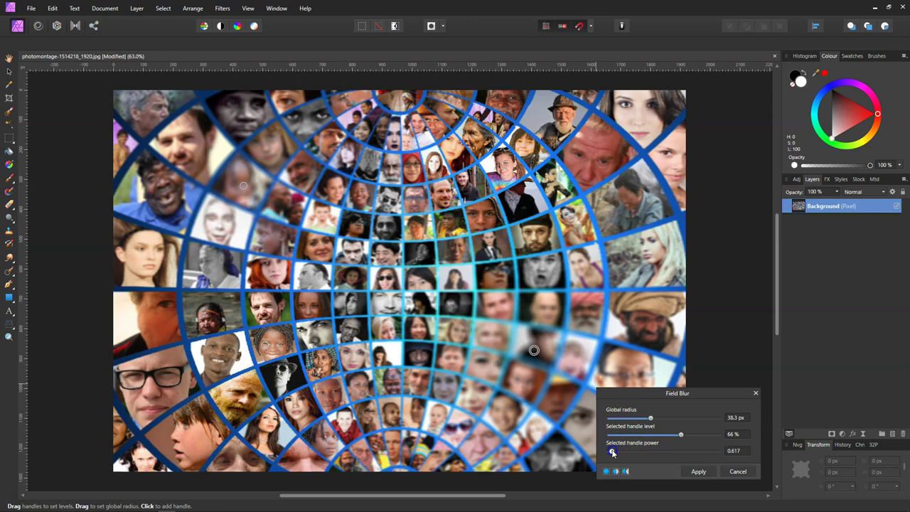
drag(613, 452, 611, 452)
click(679, 434)
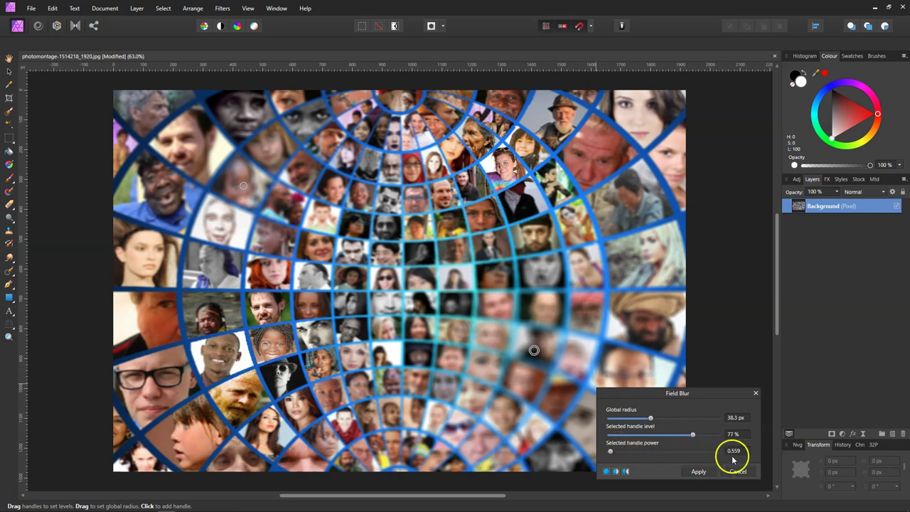
click(610, 452)
drag(610, 452, 700, 452)
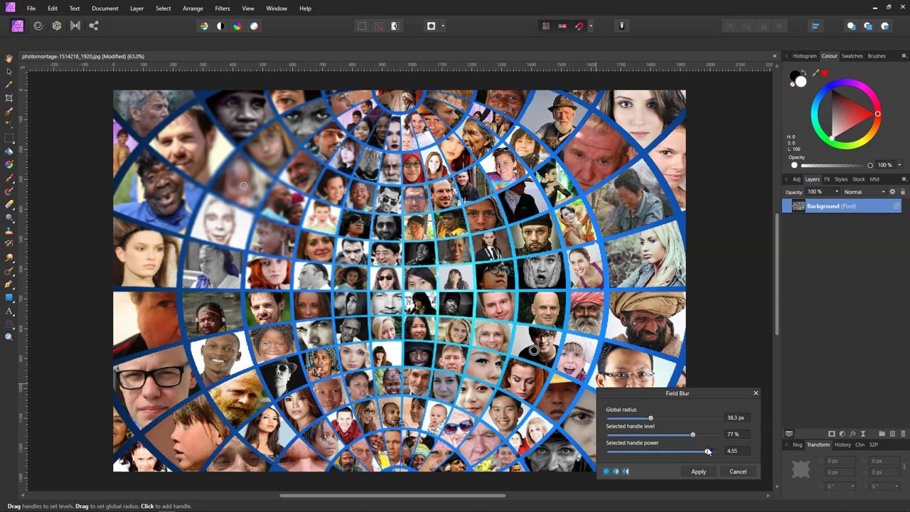
Step: Bring the selected handle's power down from 4.53 to 0.5
drag(708, 451, 613, 452)
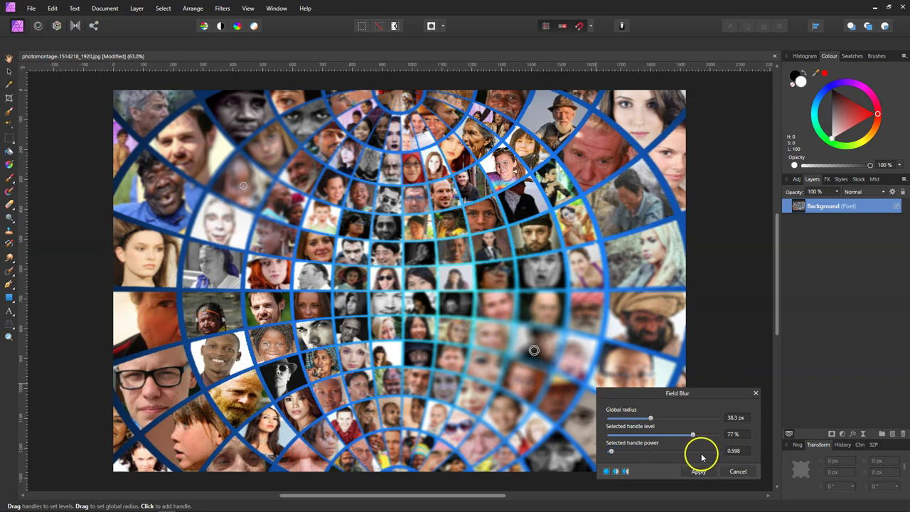
click(735, 450)
text(1)
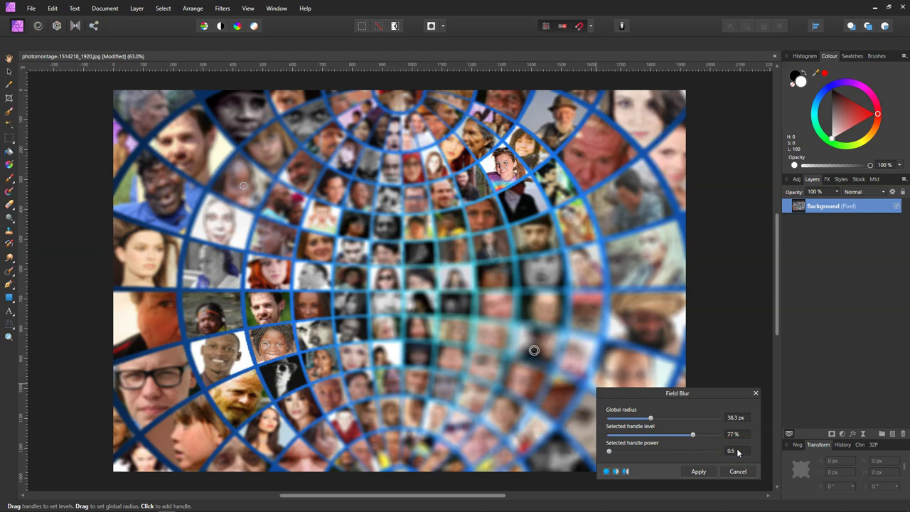
drag(660, 450, 609, 452)
Step: Raise the upper-left handle's level to 56% and enter 0.5 as its power
click(241, 186)
click(650, 434)
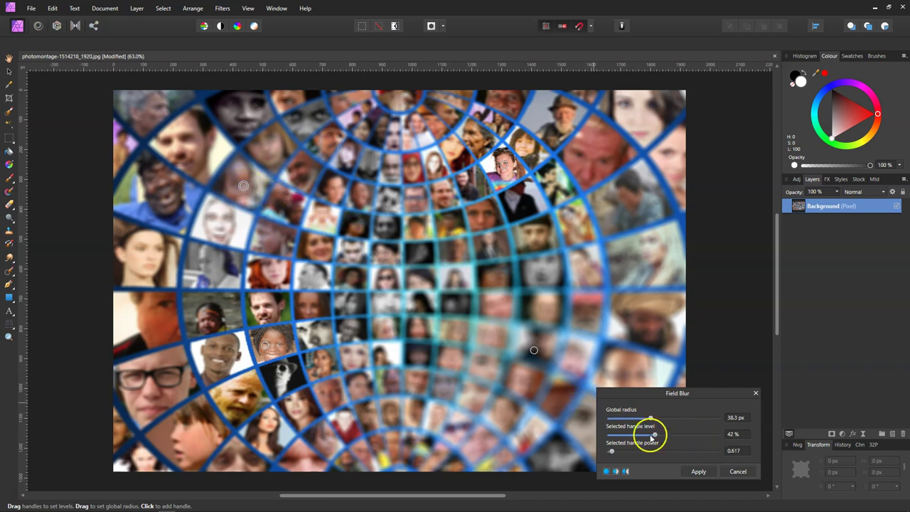
drag(643, 436, 676, 435)
click(735, 449)
text(0.5)
key(Return)
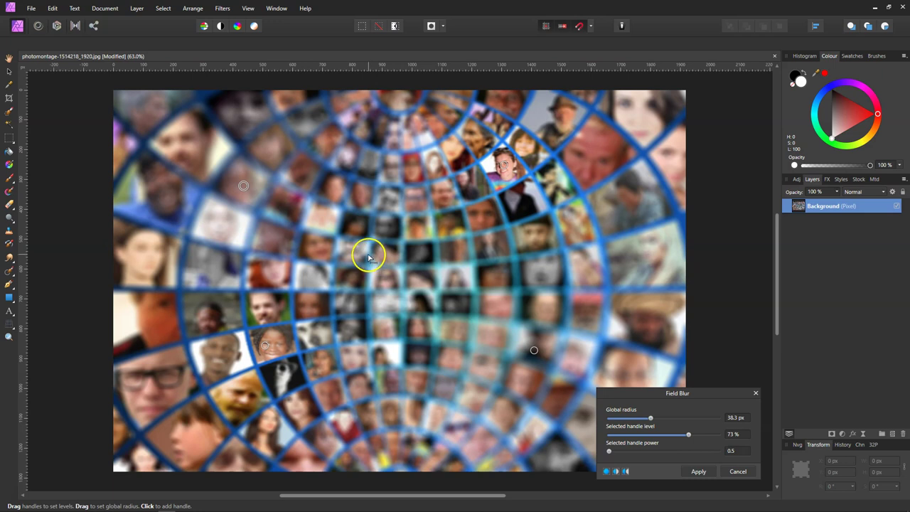
Step: Add a centre handle with power about 1.3, then raise its level to about 37%
click(369, 257)
mouse_move(644, 450)
mouse_down()
mouse_move(609, 452)
mouse_move(646, 434)
mouse_move(585, 434)
mouse_move(687, 435)
mouse_move(650, 436)
mouse_up()
click(265, 345)
click(367, 254)
drag(608, 433, 648, 437)
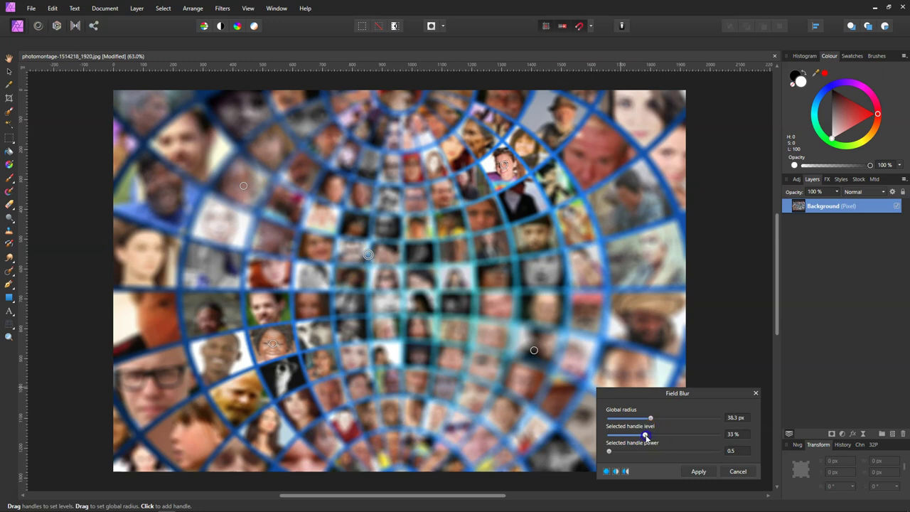